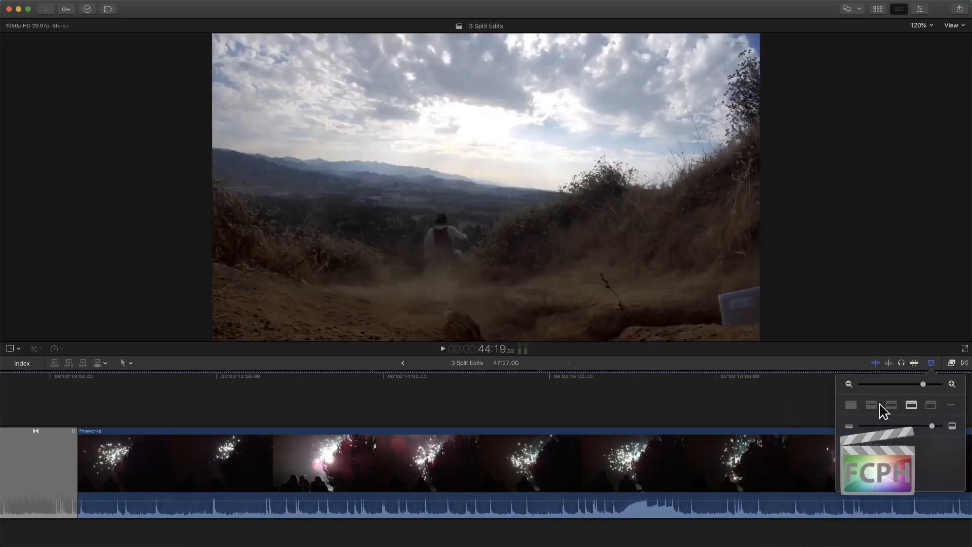
# Step: Enlarge the clips' audio waveforms, then add four volume keyframes to the Fireworks clip and lower the section between the inner pair to -50 dB
pyautogui.click(872, 405)
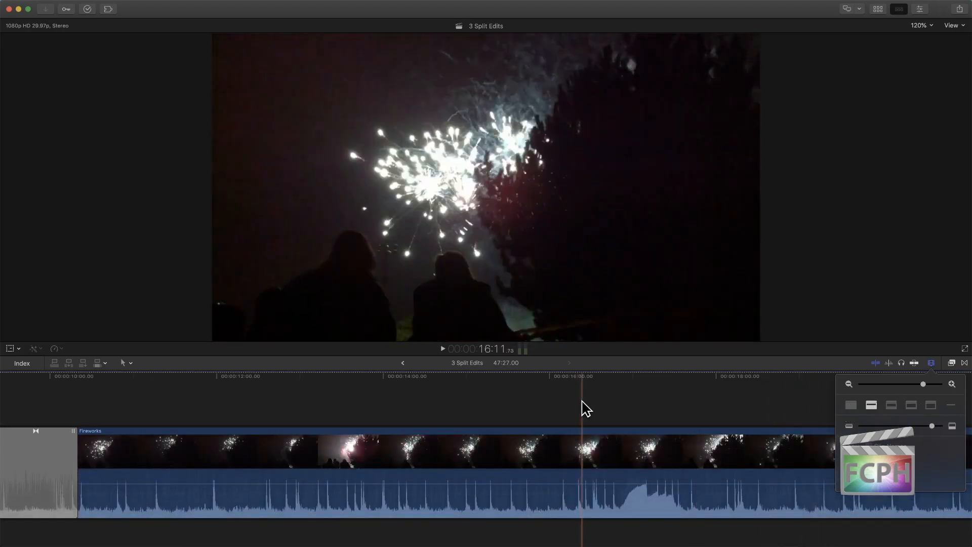
pyautogui.click(493, 412)
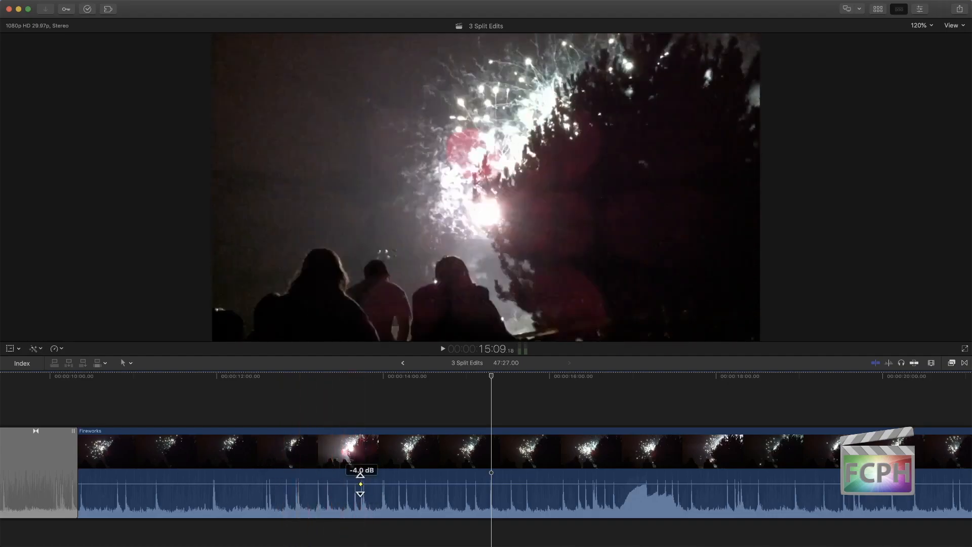
pyautogui.keyDown('alt'); pyautogui.click(360, 483); pyautogui.keyUp('alt')
pyautogui.keyDown('alt'); pyautogui.click(412, 484); pyautogui.keyUp('alt')
pyautogui.keyDown('alt'); pyautogui.click(471, 483); pyautogui.keyUp('alt')
pyautogui.keyDown('alt'); pyautogui.click(530, 484); pyautogui.keyUp('alt')
pyautogui.moveTo(433, 484); pyautogui.dragTo(439, 508)
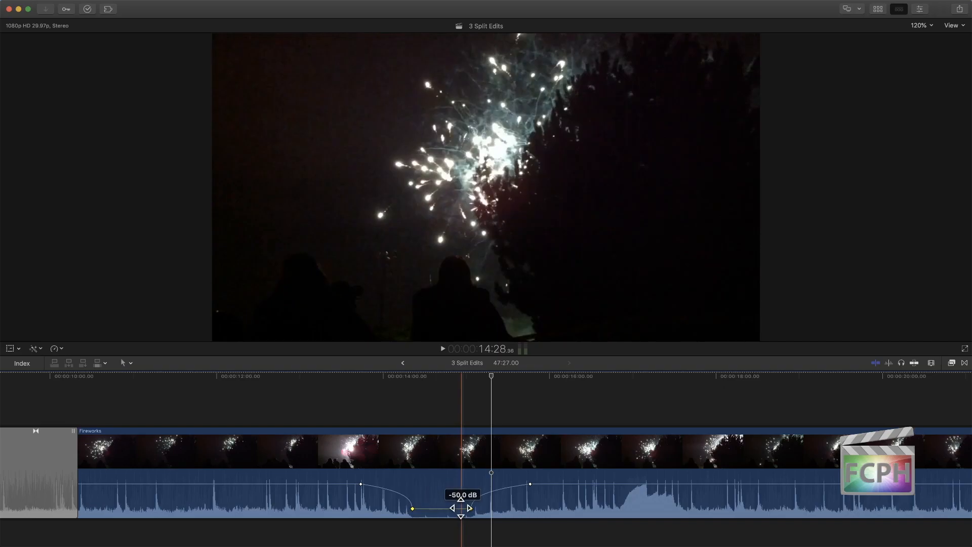
pyautogui.click(364, 531)
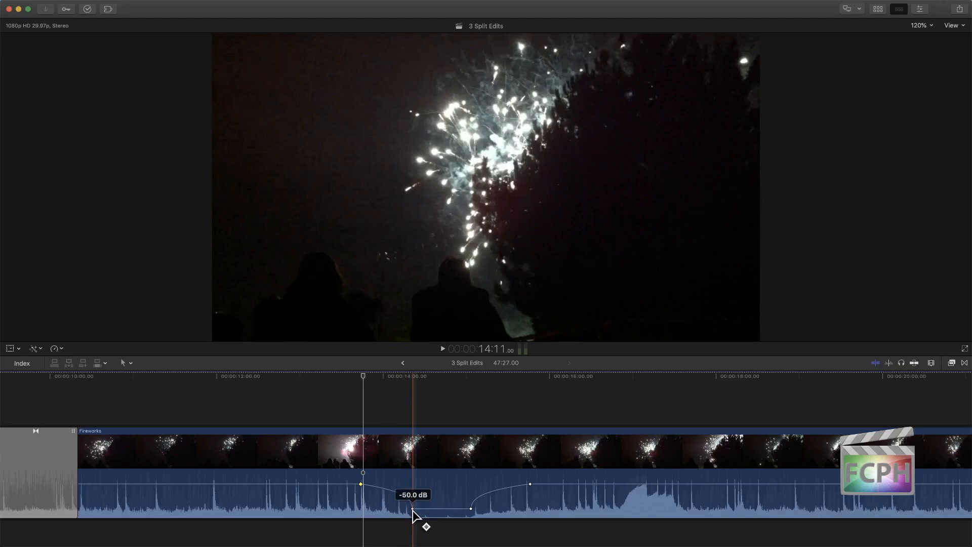
pyautogui.click(412, 509)
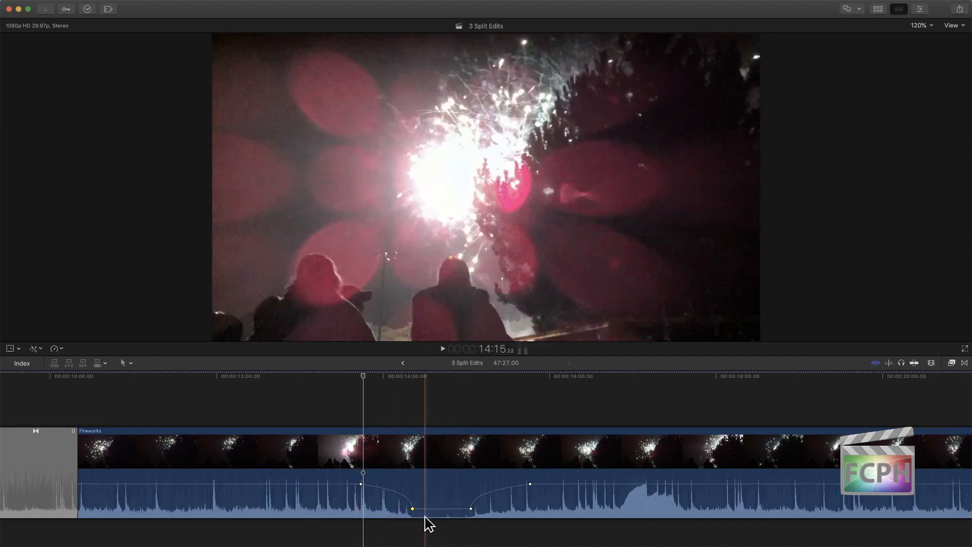
# Step: Show the inspector and select the Beach clip at the start of the timeline to load its video properties
pyautogui.click(365, 449)
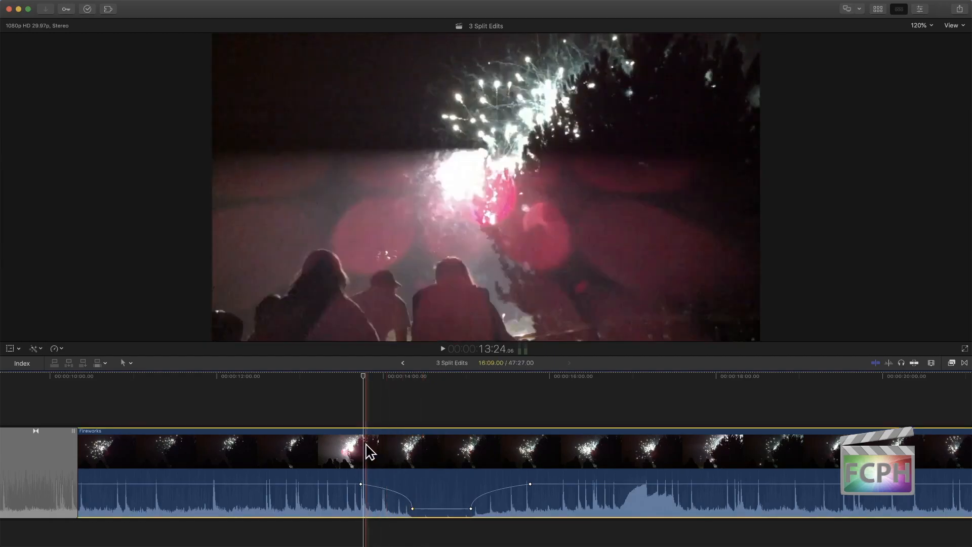
pyautogui.click(921, 9)
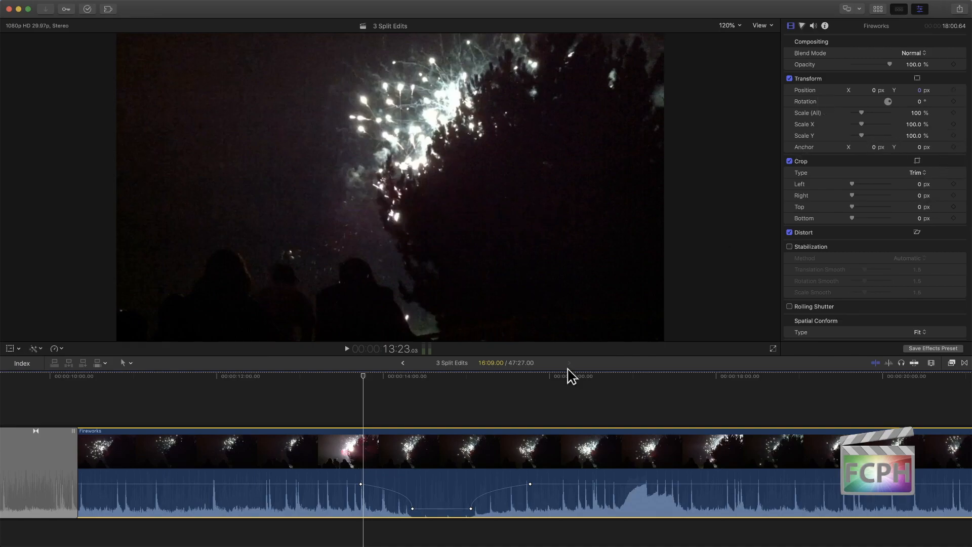
pyautogui.hscroll(-10, 477, 429)
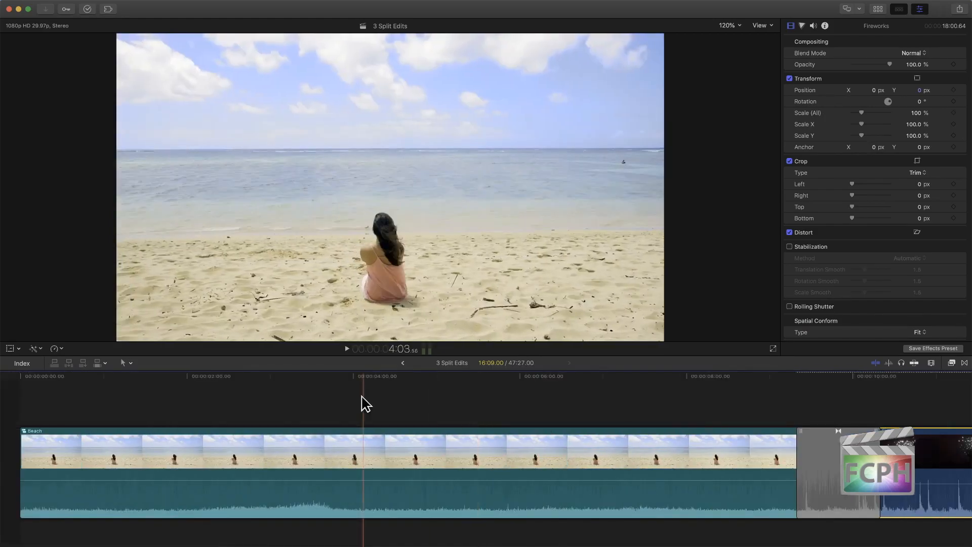
pyautogui.click(298, 458)
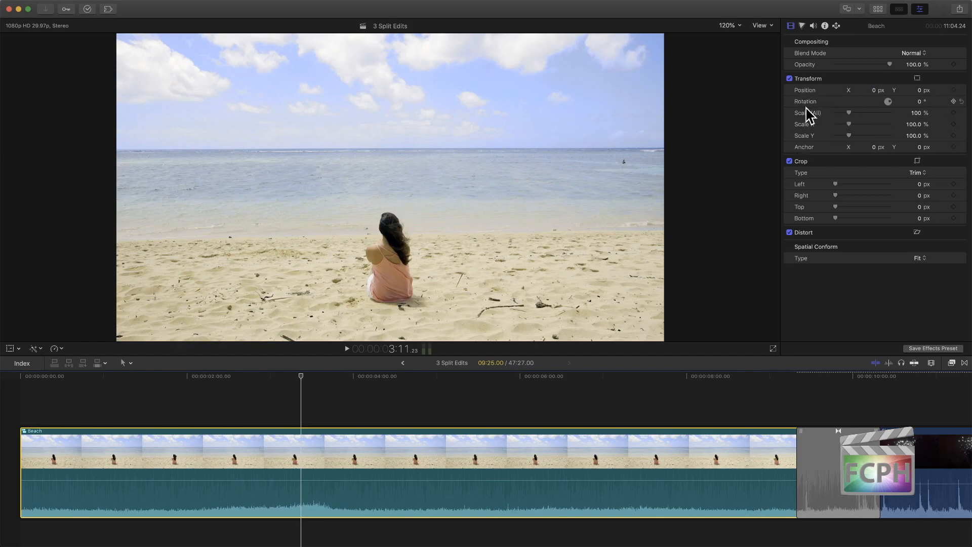
# Step: Set the Beach clip's Scale (All) to 100% and add a scale keyframe at 3:11
pyautogui.moveTo(849, 113)
pyautogui.mouseDown()
pyautogui.moveTo(879, 112)
pyautogui.moveTo(832, 112)
pyautogui.moveTo(847, 113)
pyautogui.mouseUp()
pyautogui.click(918, 113)
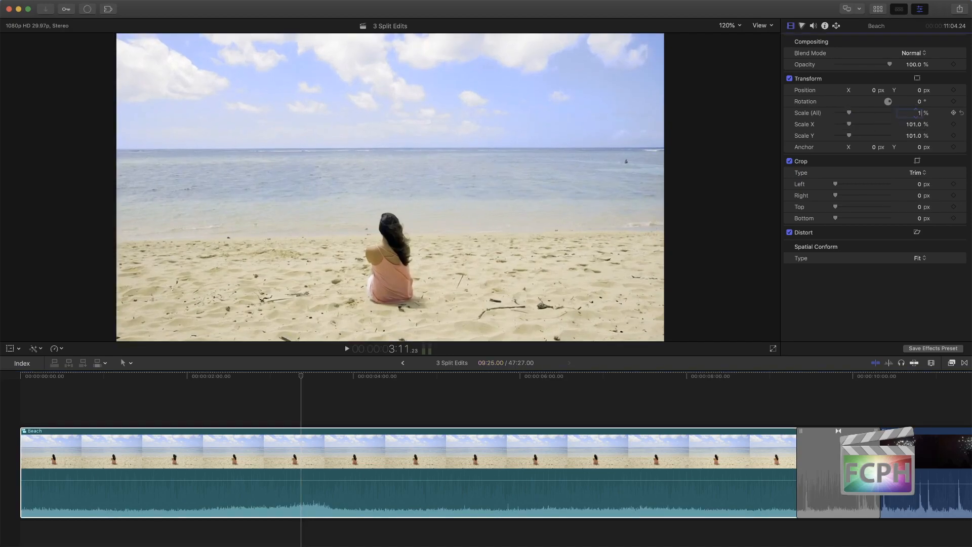
pyautogui.write('100')
pyautogui.click(954, 112)
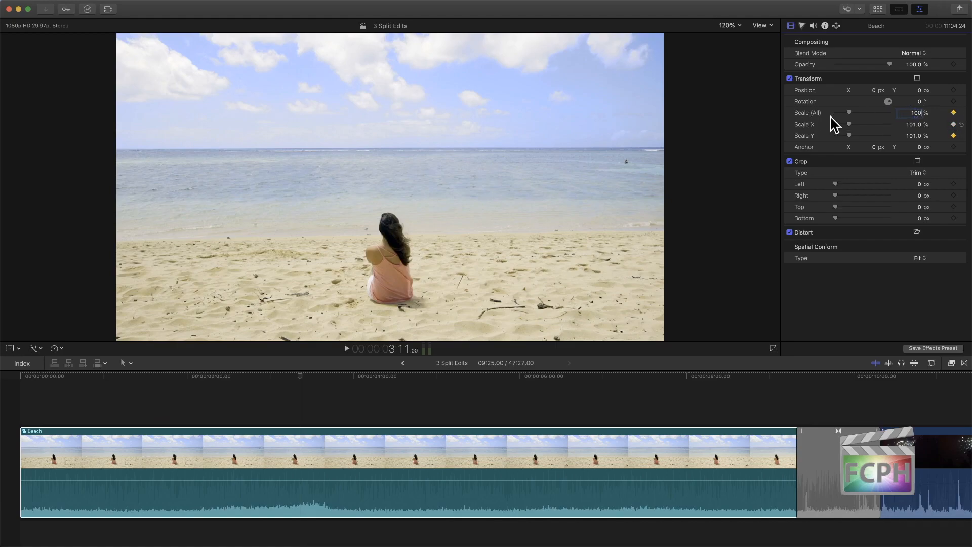
# Step: Move the playhead to 5:22 and reduce the Beach clip's Scale (All) to 27% for a second keyframe
pyautogui.click(300, 377)
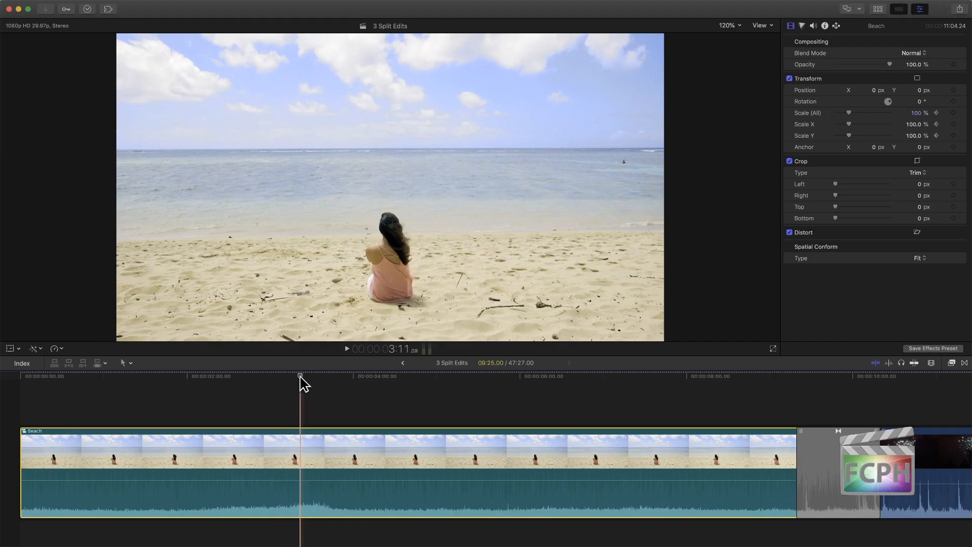
pyautogui.moveTo(301, 377); pyautogui.dragTo(498, 381)
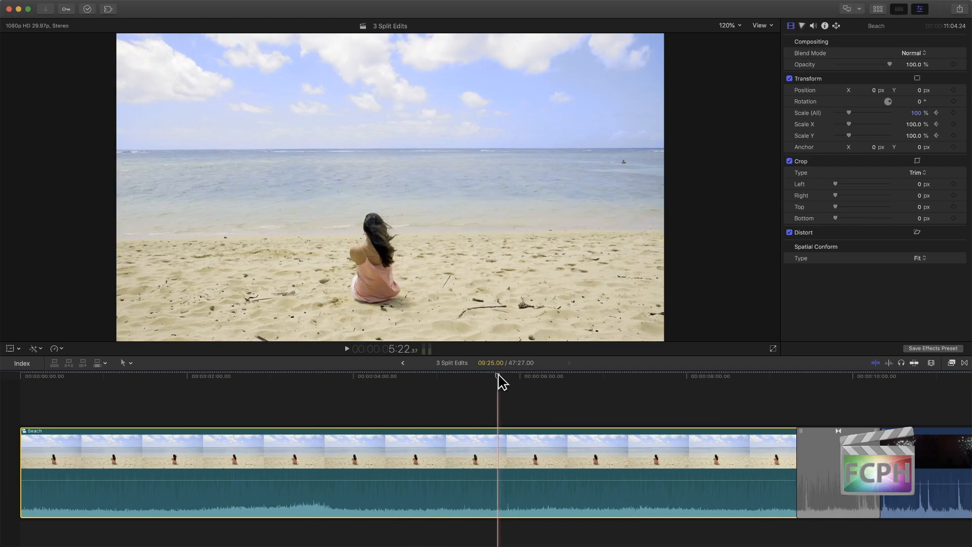
pyautogui.moveTo(849, 113); pyautogui.dragTo(838, 112)
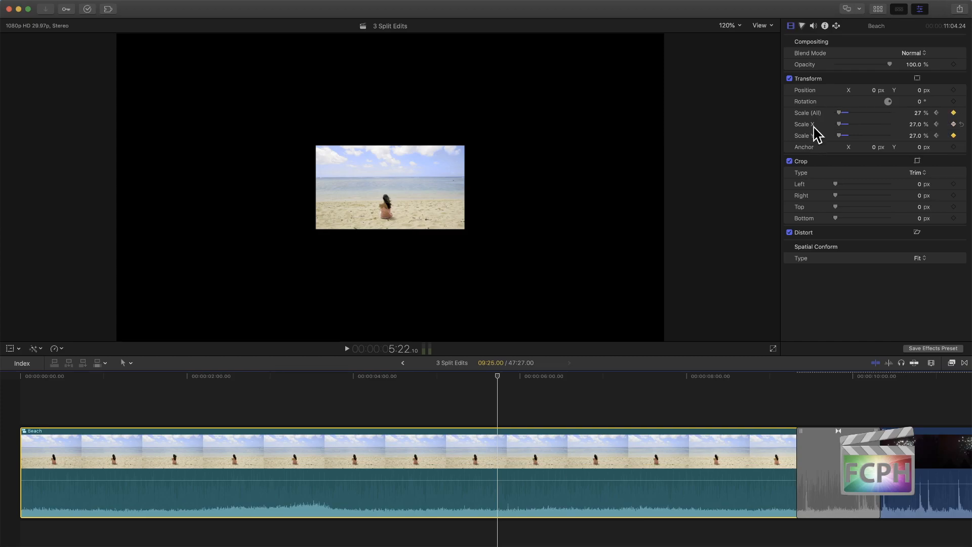
# Step: Scrub back through the scale animation and step between its two keyframes, ending on the first one
pyautogui.moveTo(497, 377); pyautogui.dragTo(349, 375)
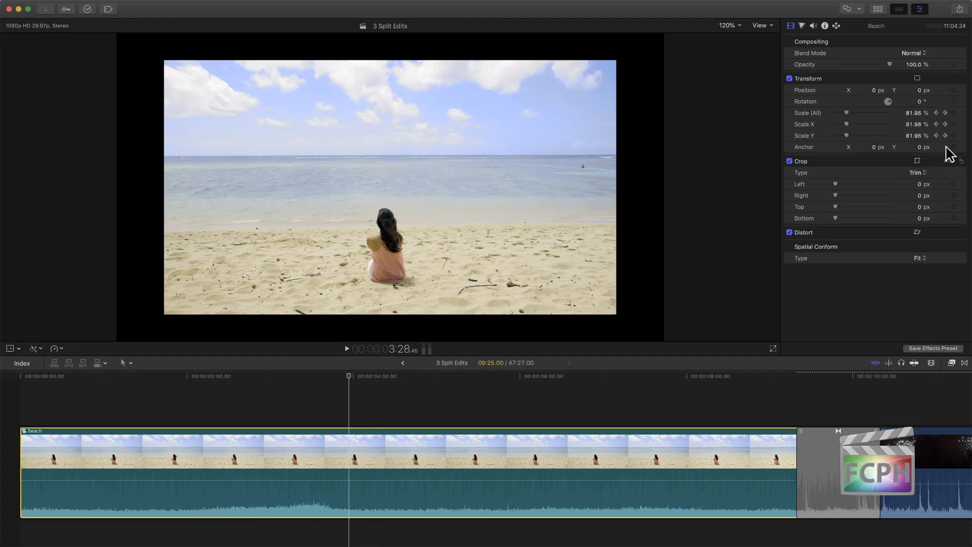
pyautogui.click(938, 114)
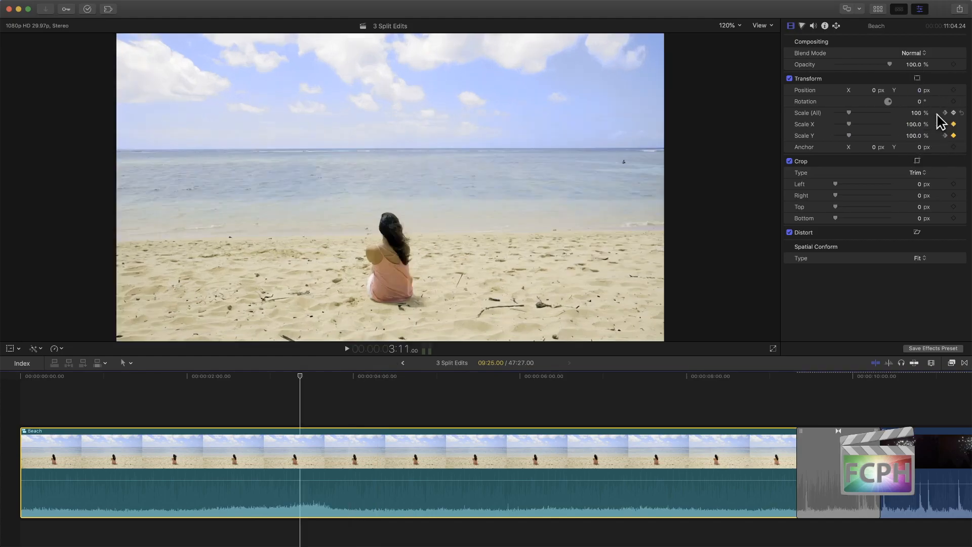
pyautogui.click(945, 113)
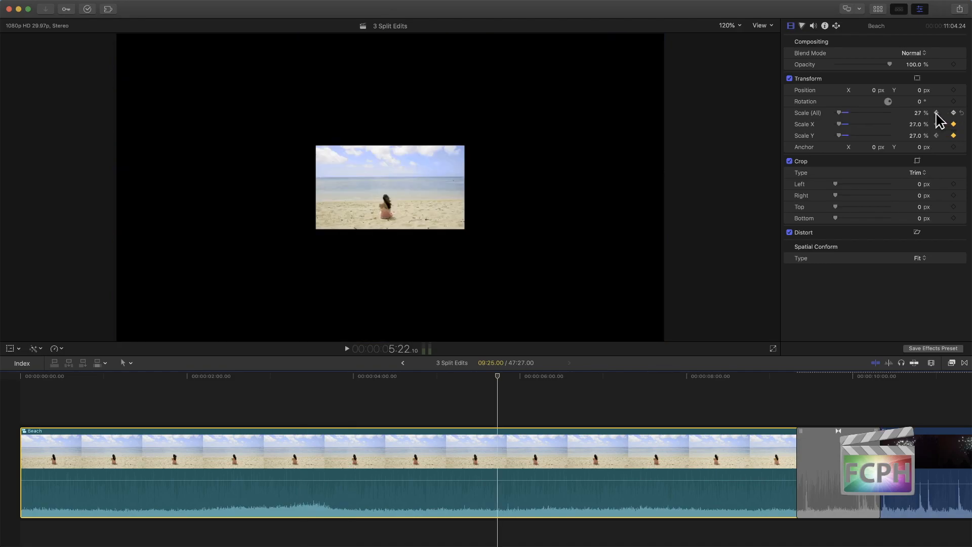
pyautogui.click(937, 113)
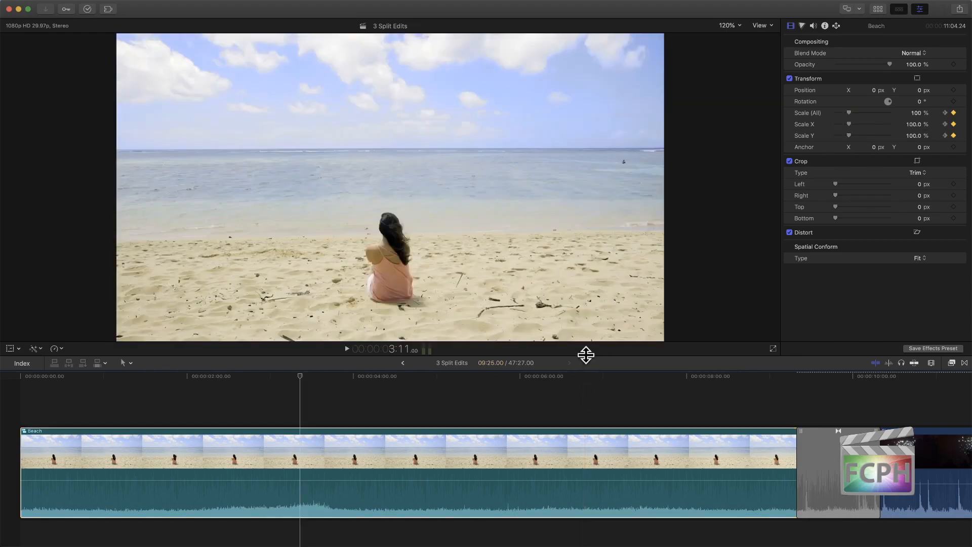
# Step: Make the timeline area taller, reduce the height of the clips, and deselect the Beach clip
pyautogui.moveTo(586, 352); pyautogui.dragTo(586, 335)
pyautogui.moveTo(581, 288); pyautogui.dragTo(576, 232)
pyautogui.click(931, 241)
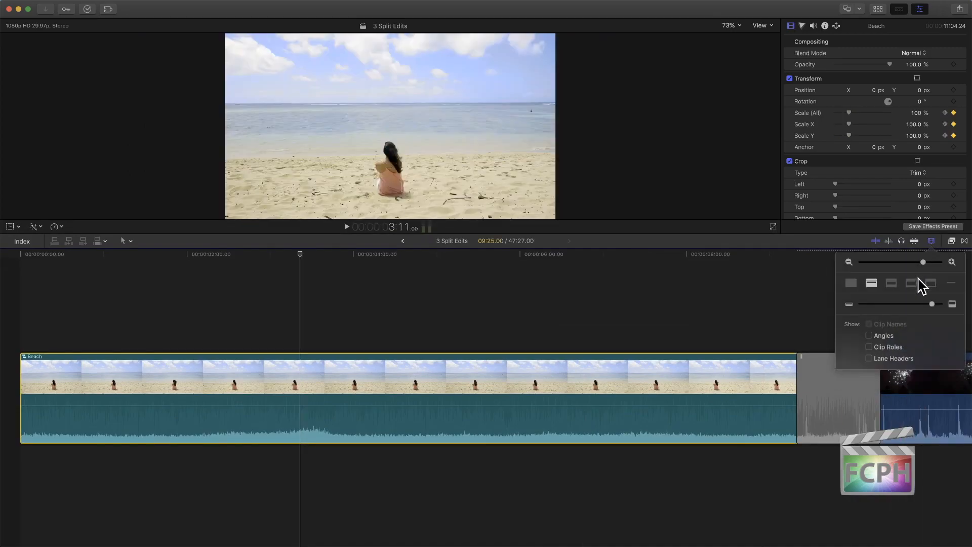
pyautogui.moveTo(933, 305); pyautogui.dragTo(895, 305)
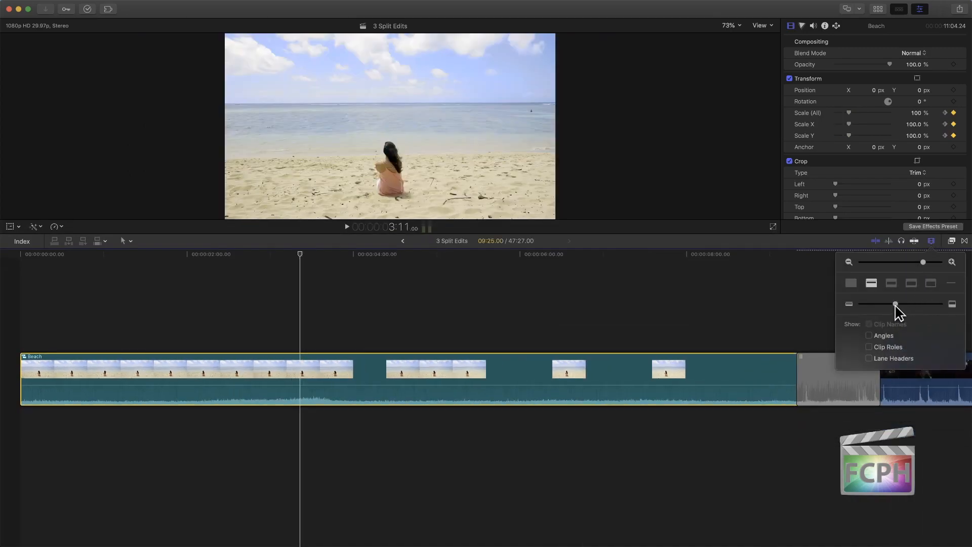
pyautogui.click(309, 320)
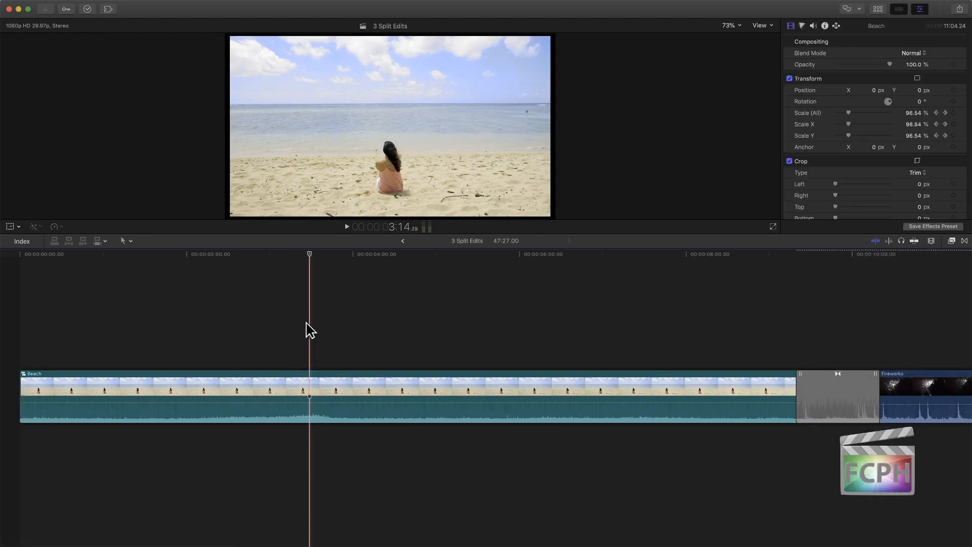
# Step: Show the video animation editor for the Beach clip in the timeline
pyautogui.rightClick(289, 378)
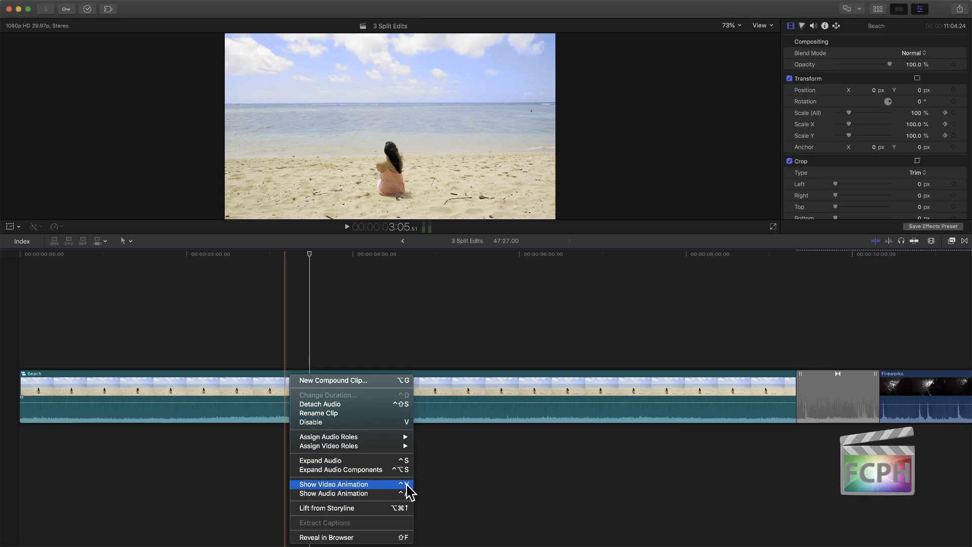
pyautogui.click(445, 400)
pyautogui.click(304, 387)
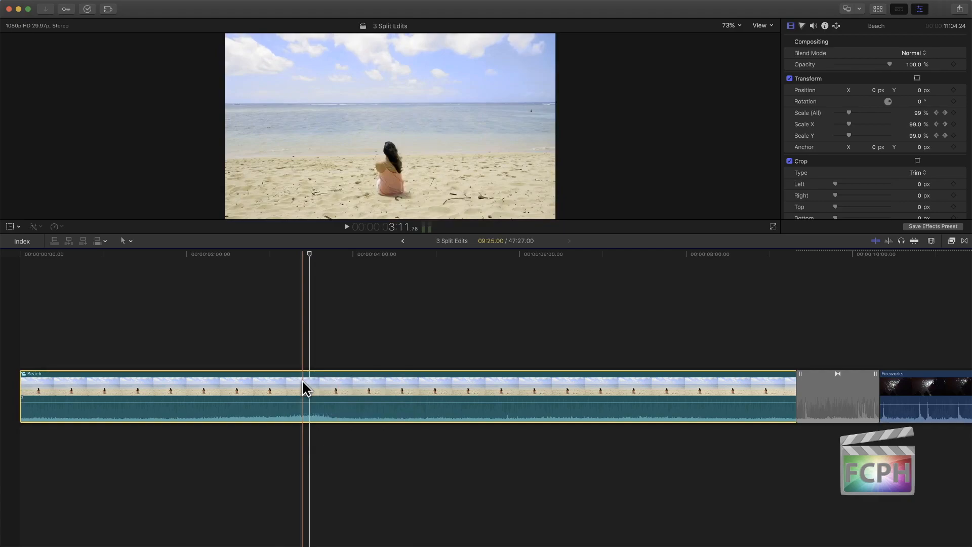
pyautogui.hotkey('ctrl', 'v')
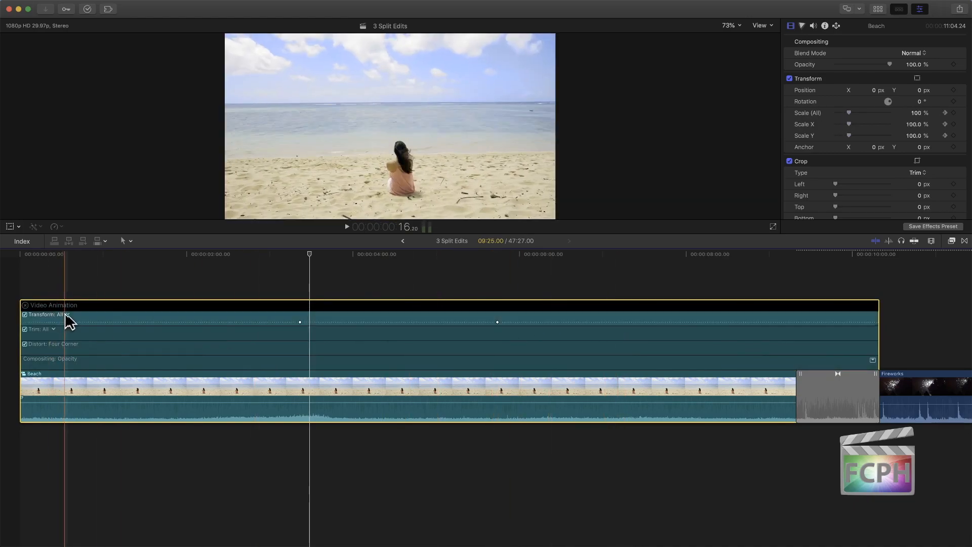
# Step: Limit the Transform row of the Beach clip's video animation to the Scale (All) keyframes
pyautogui.click(67, 315)
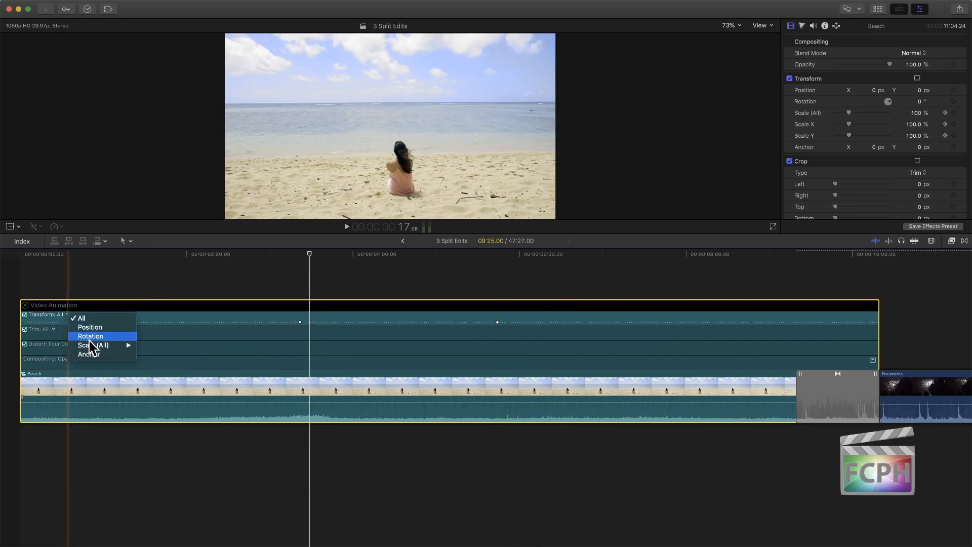
pyautogui.moveTo(93, 346)
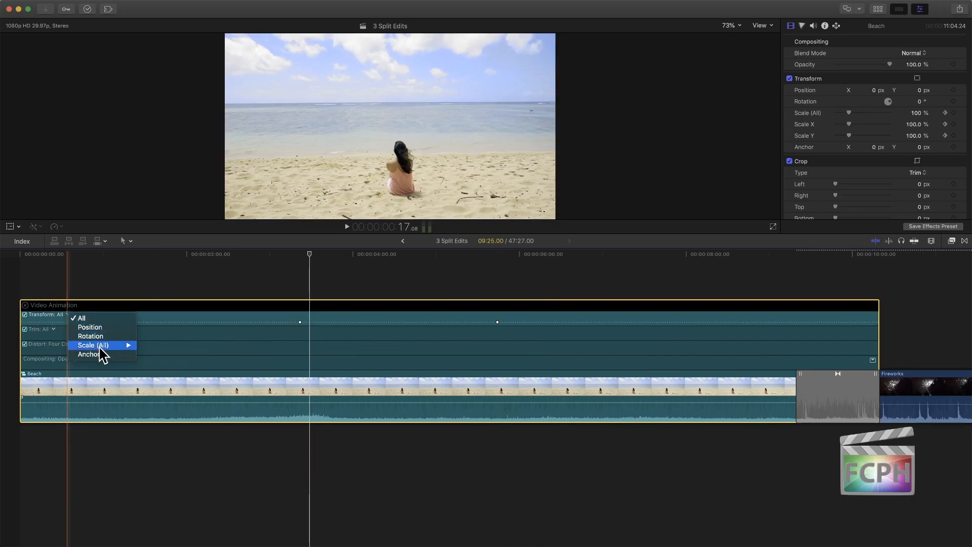
pyautogui.click(100, 346)
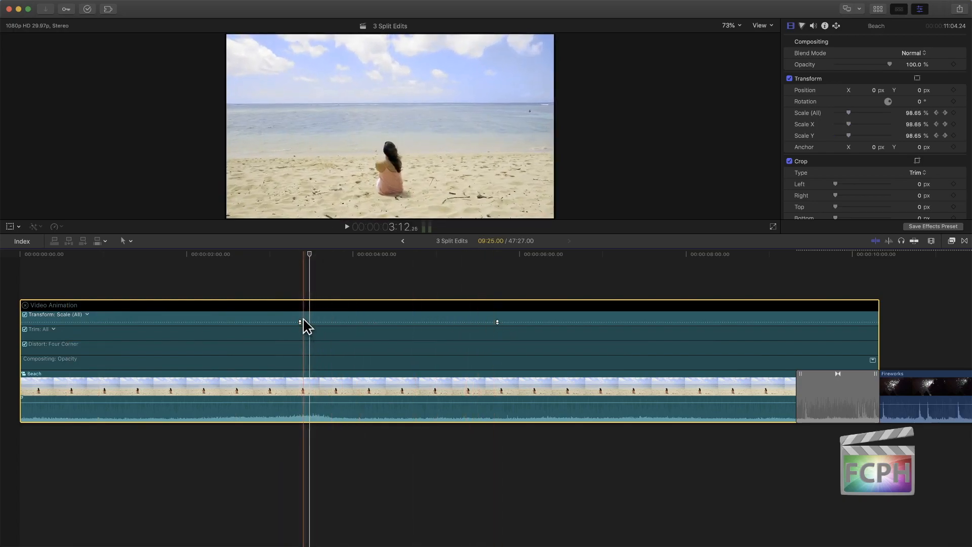
# Step: Shift the first Scale (All) keyframe to just before the 4-second mark, keeping the Transform row on Scale (All)
pyautogui.moveTo(302, 322); pyautogui.dragTo(398, 323)
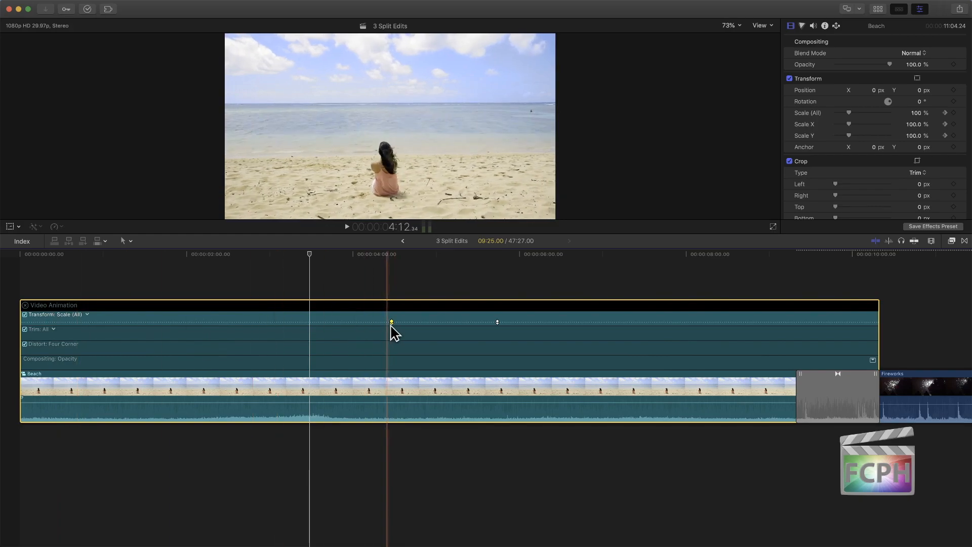
pyautogui.moveTo(392, 323); pyautogui.dragTo(353, 322)
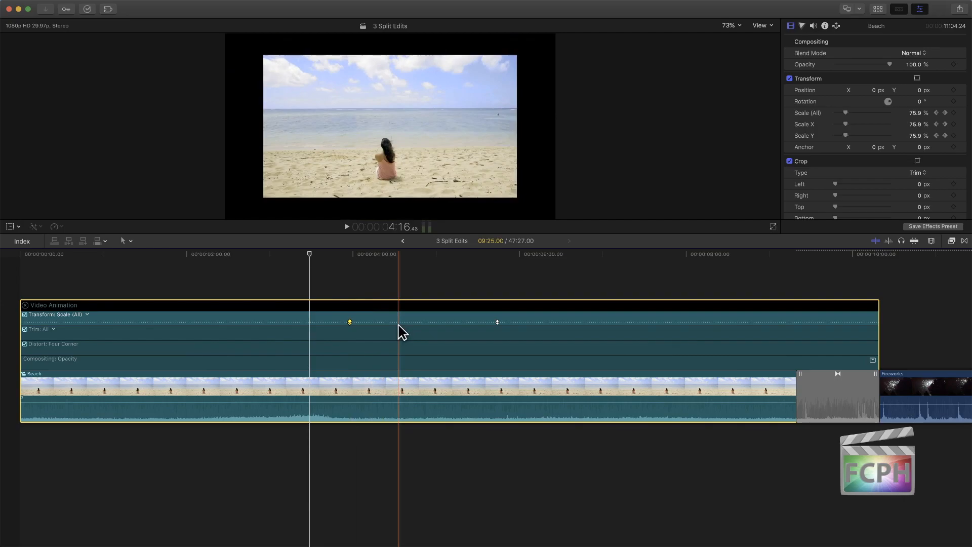
pyautogui.click(87, 315)
pyautogui.click(71, 348)
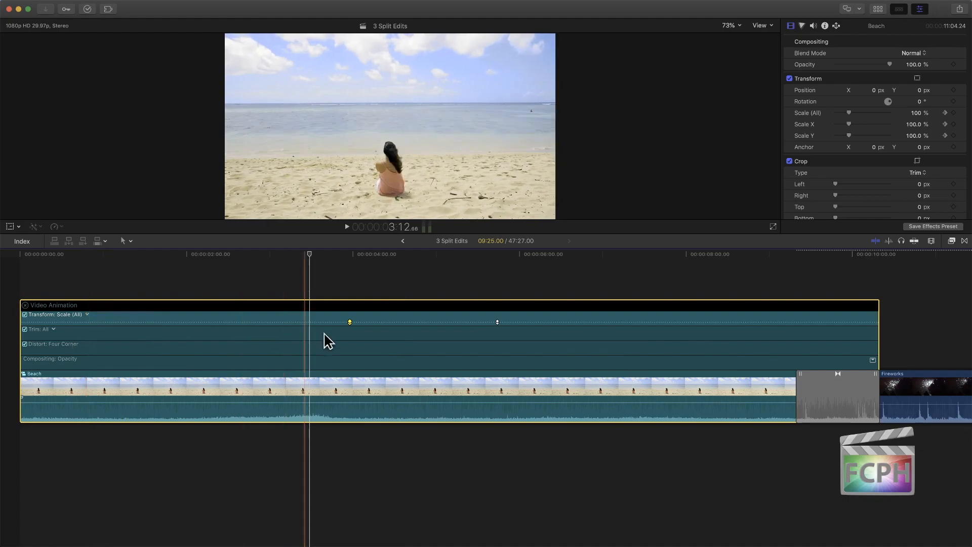
# Step: Close the Beach clip's video animation editor and keep the clip selected
pyautogui.click(25, 306)
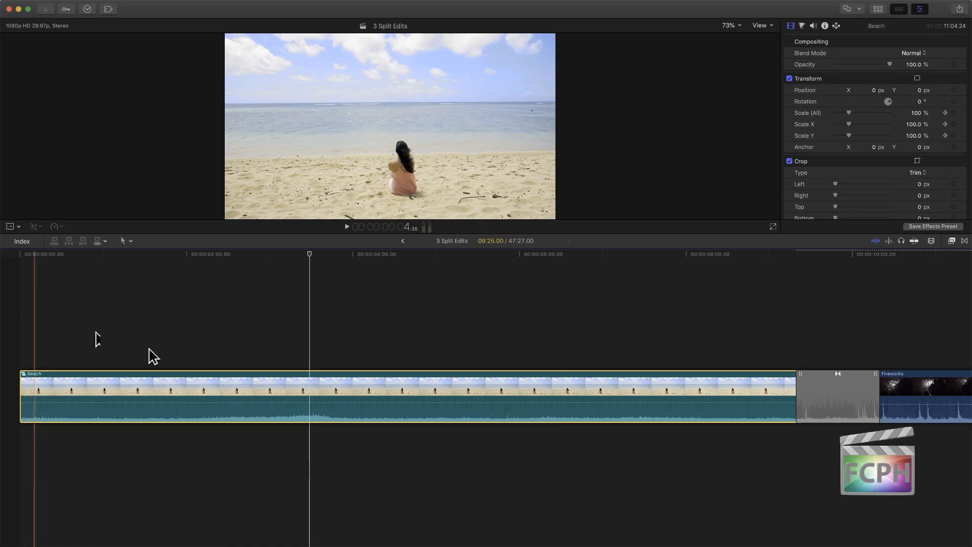
pyautogui.rightClick(274, 380)
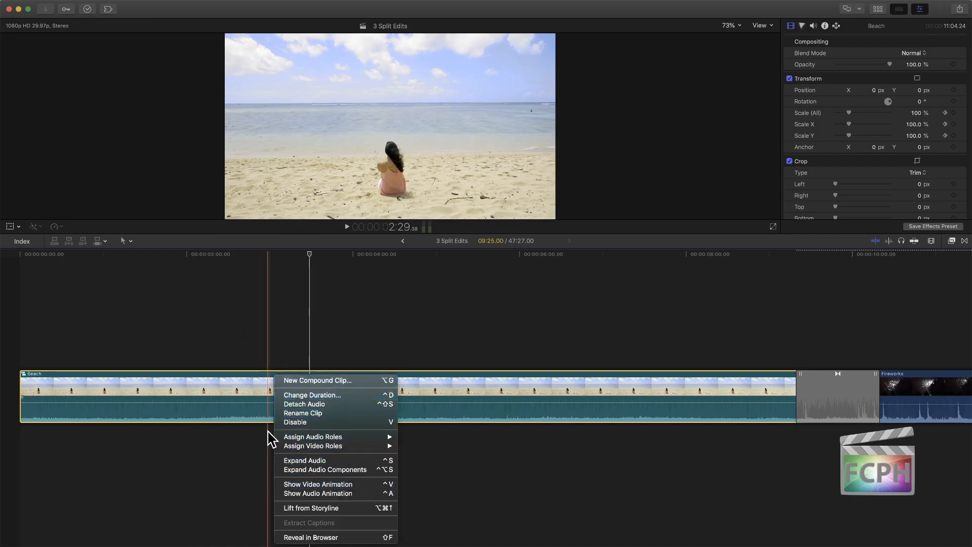
pyautogui.click(234, 376)
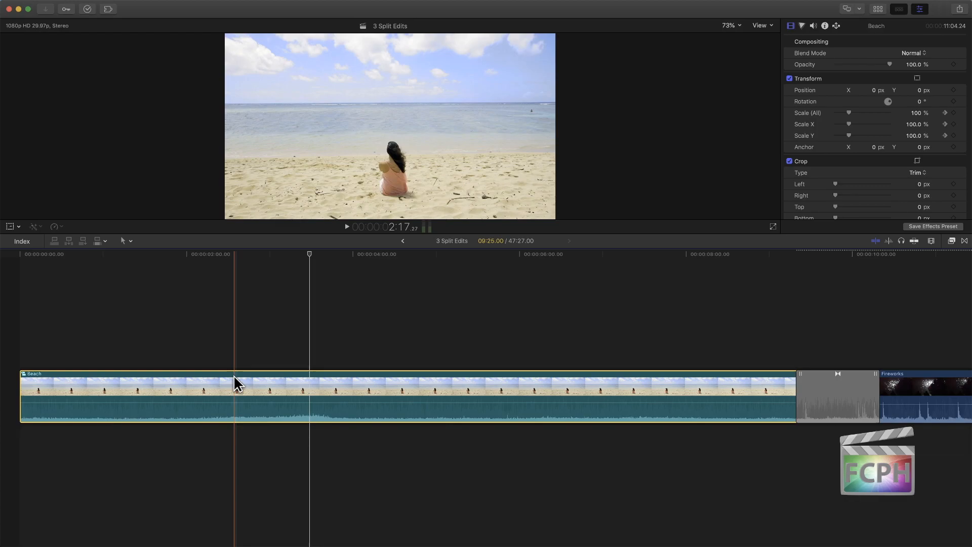